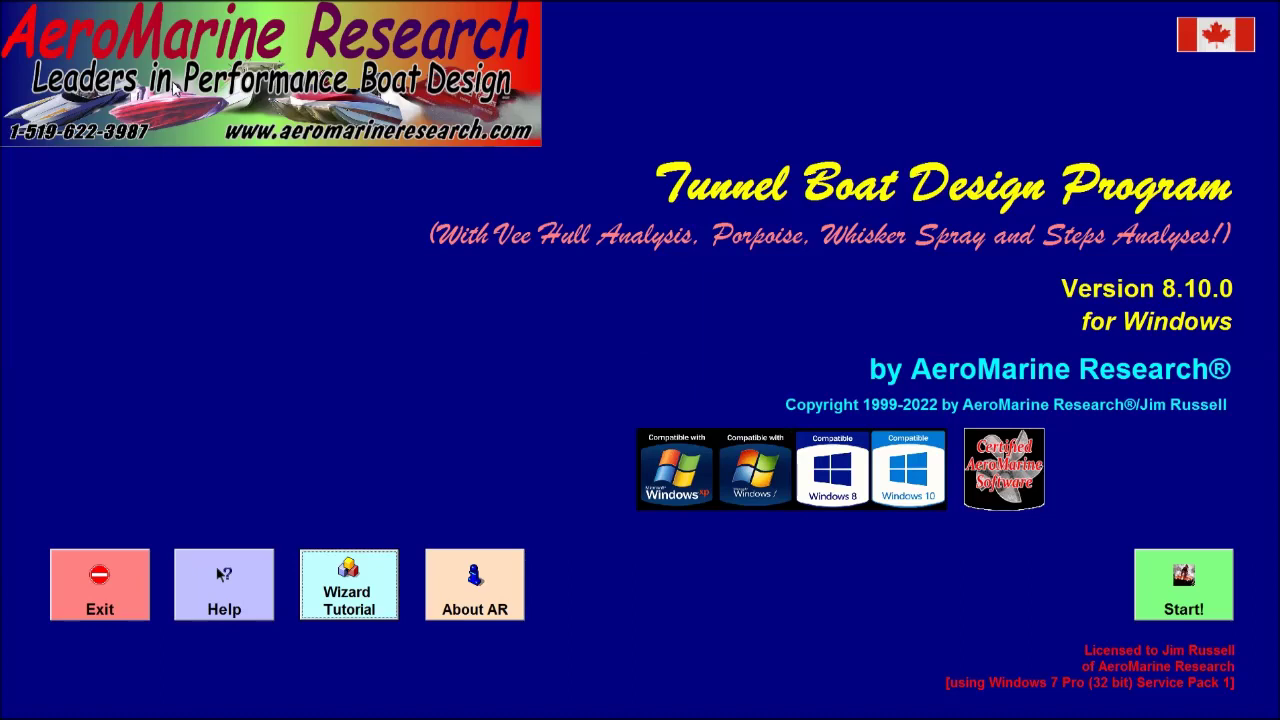
- Open the Recreational Tunnel Outboard design (record 7) and show its Setup Tuning inputs
left_click(1166, 606)
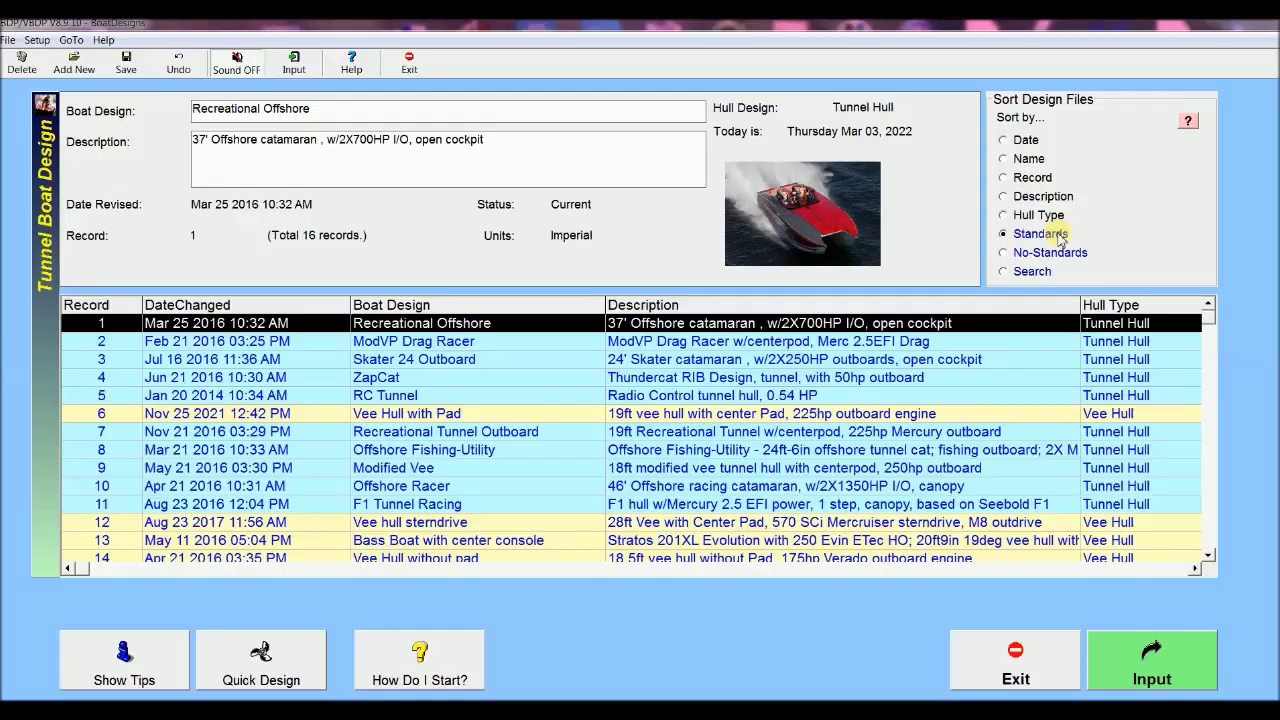
left_click(695, 436)
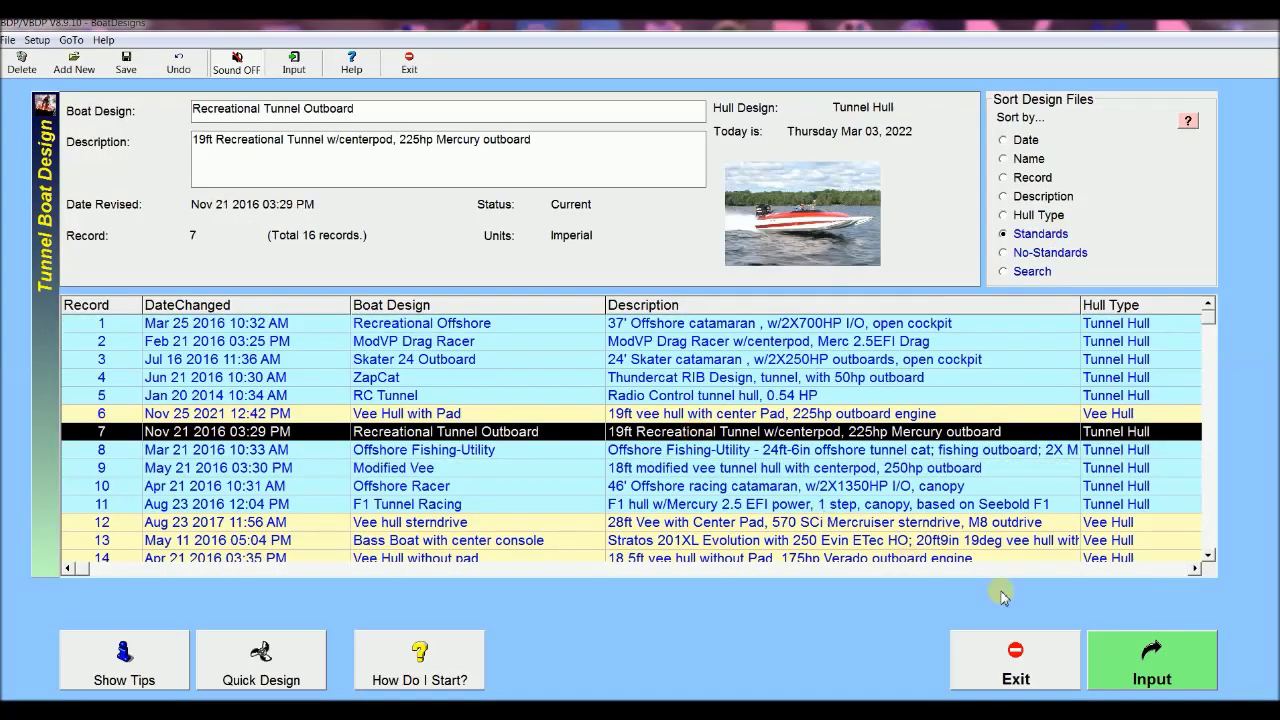
left_click(1126, 660)
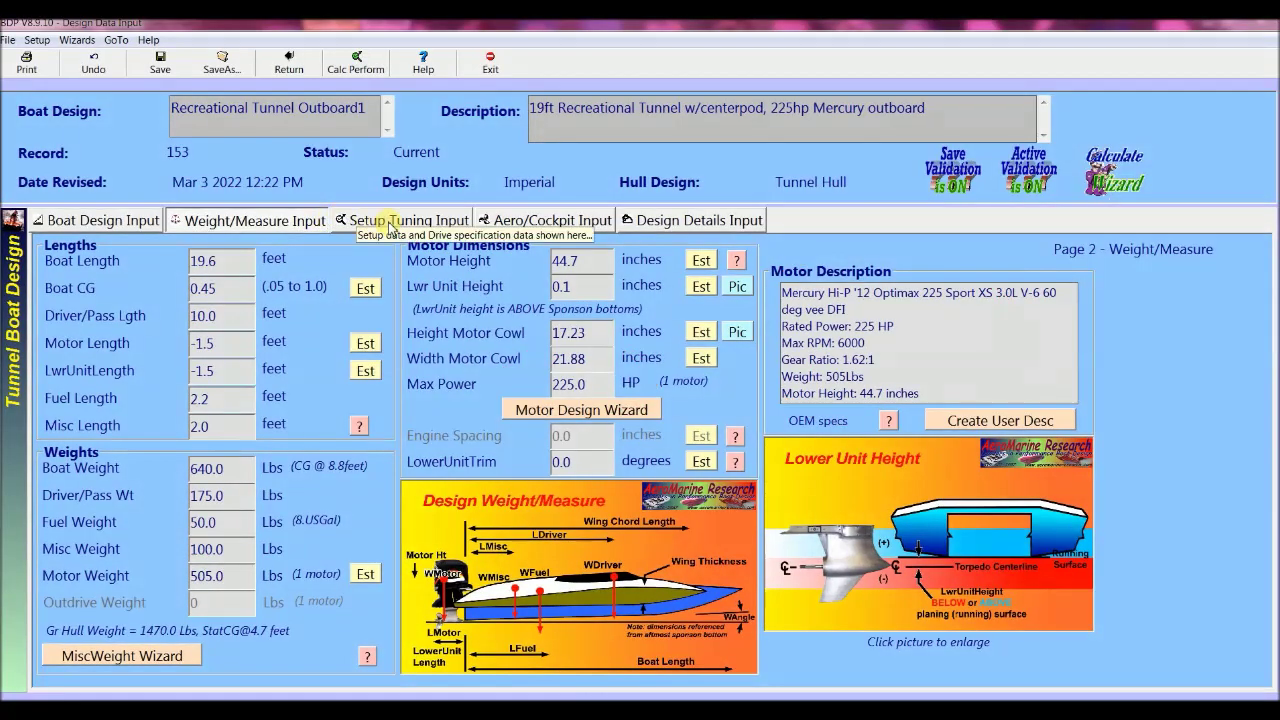
left_click(372, 219)
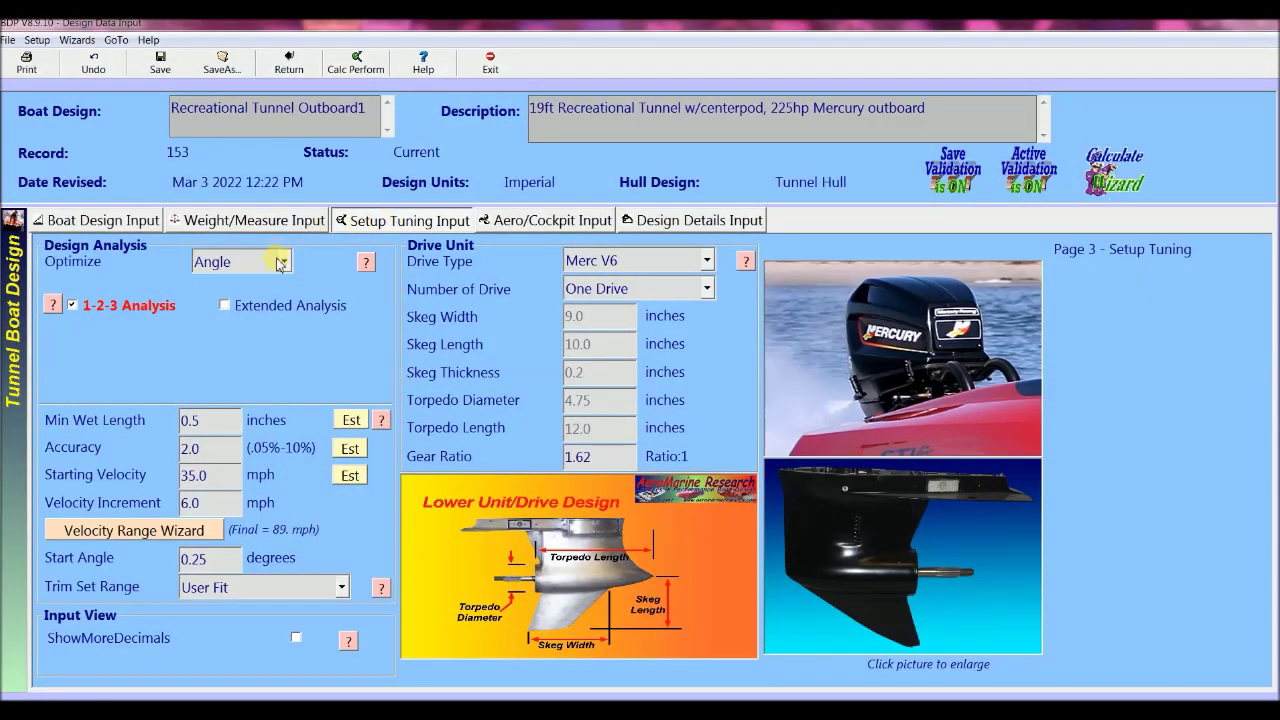
- Set the Optimize mode to Economy
left_click(285, 264)
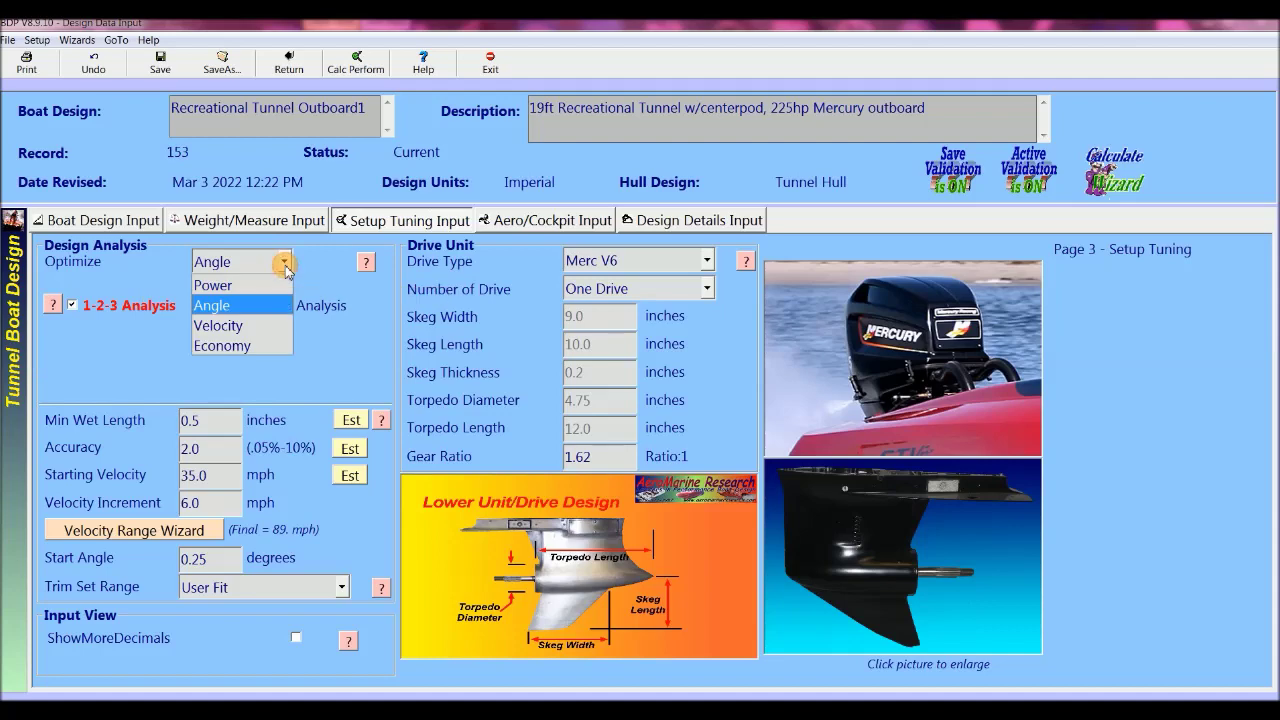
left_click(262, 346)
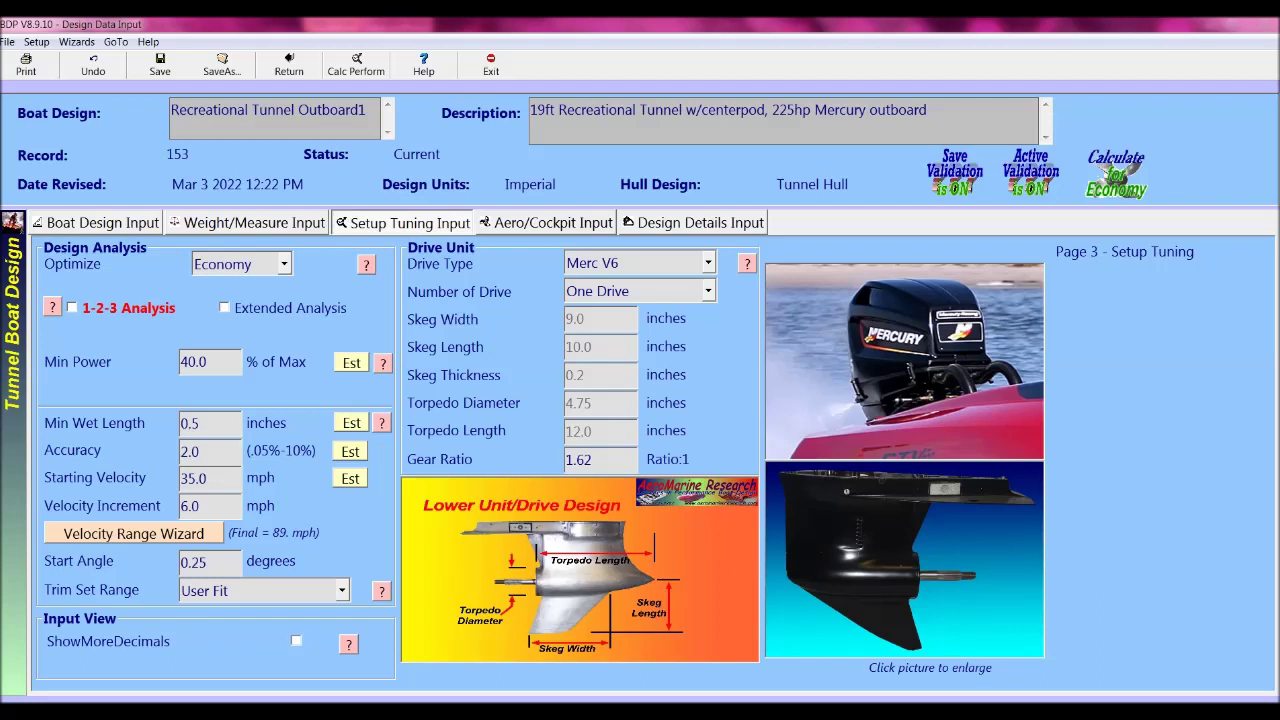
- Enter 40.0% as Min Power and run the Economy performance calculation
left_click(224, 357)
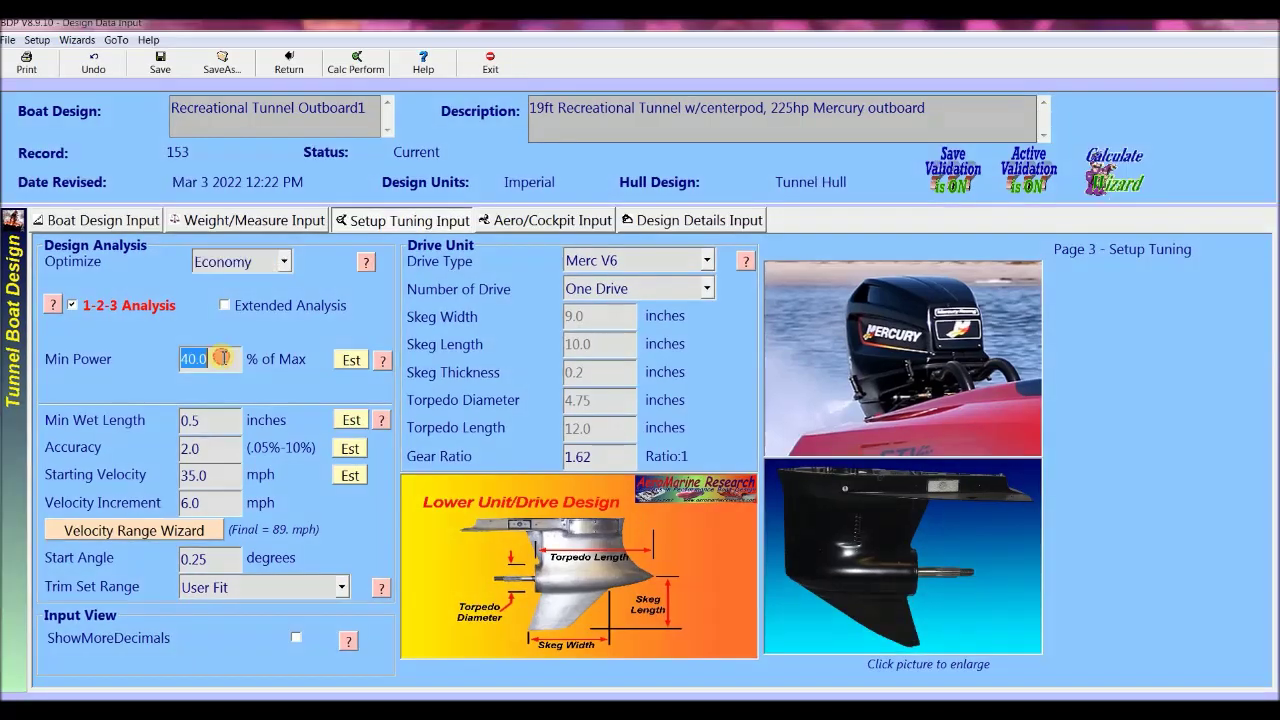
type("40.0")
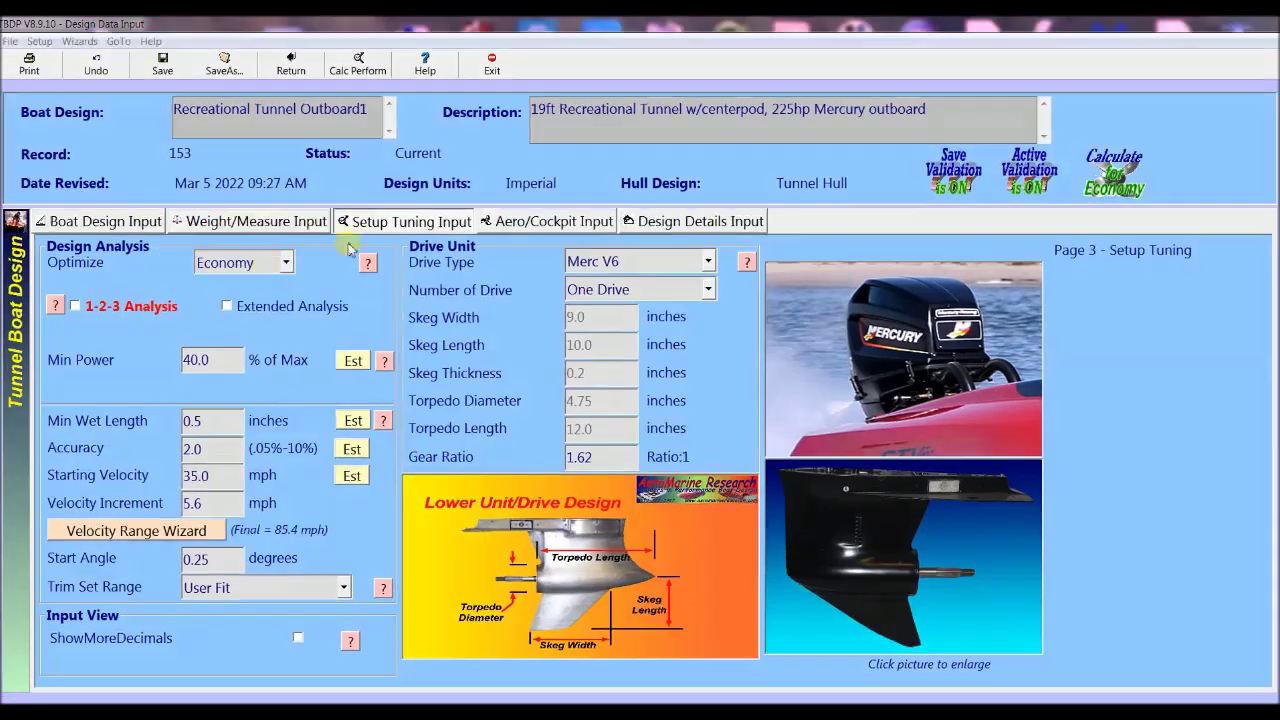
left_click(360, 70)
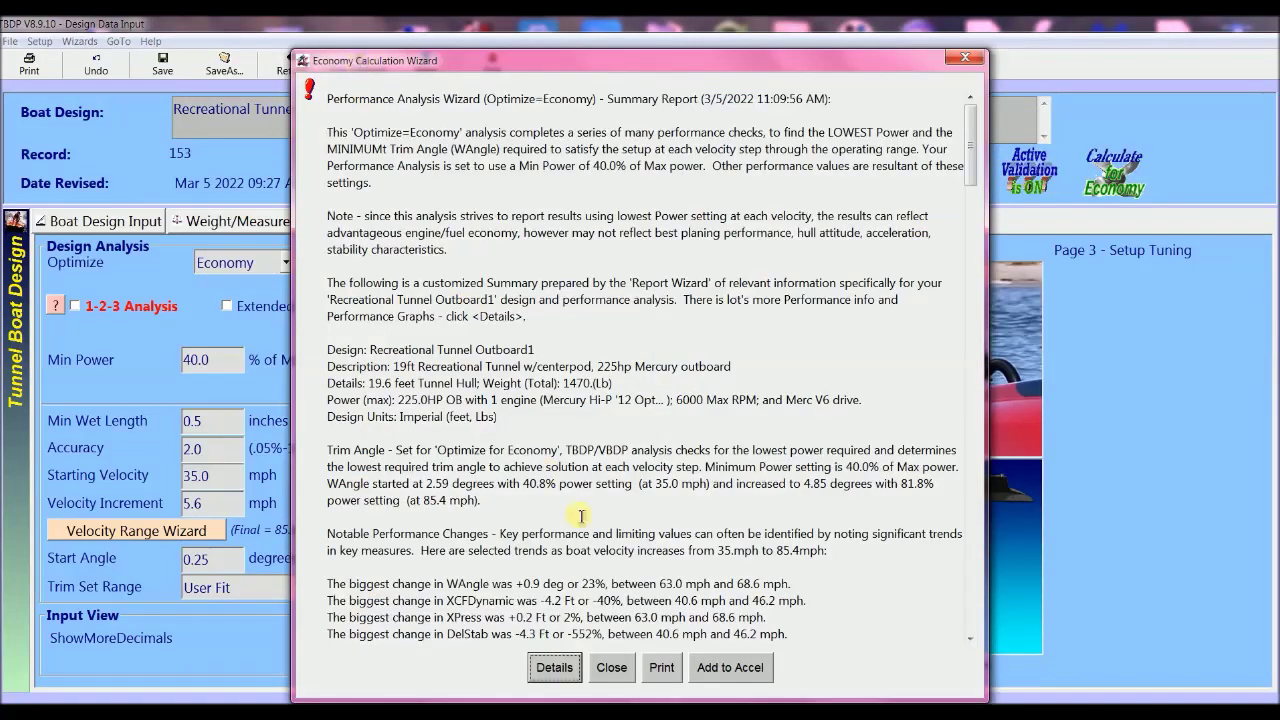
- Scroll through the Economy calculation summary report
mouse_move(970, 130)
left_mouse_down()
mouse_move(969, 580)
mouse_move(969, 150)
left_mouse_up()
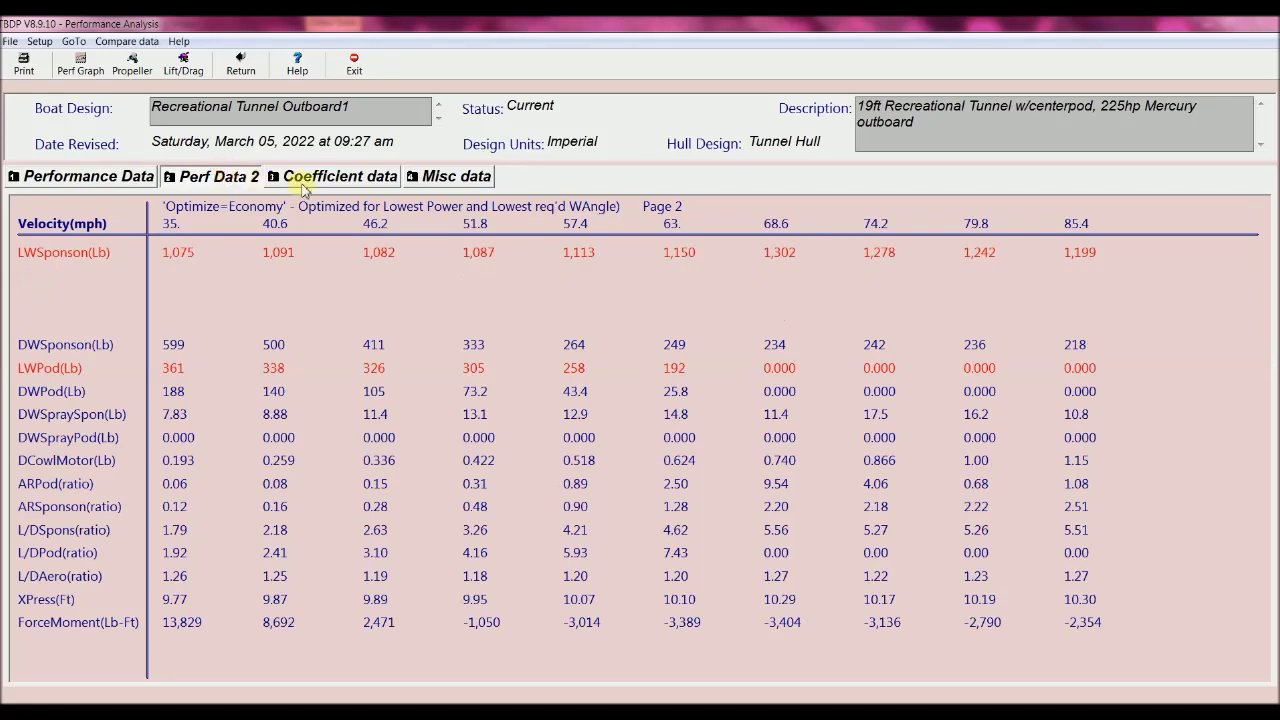
- Review the Coefficient and Misc data pages, then bring up the required horsepower versus velocity graph
left_click(317, 180)
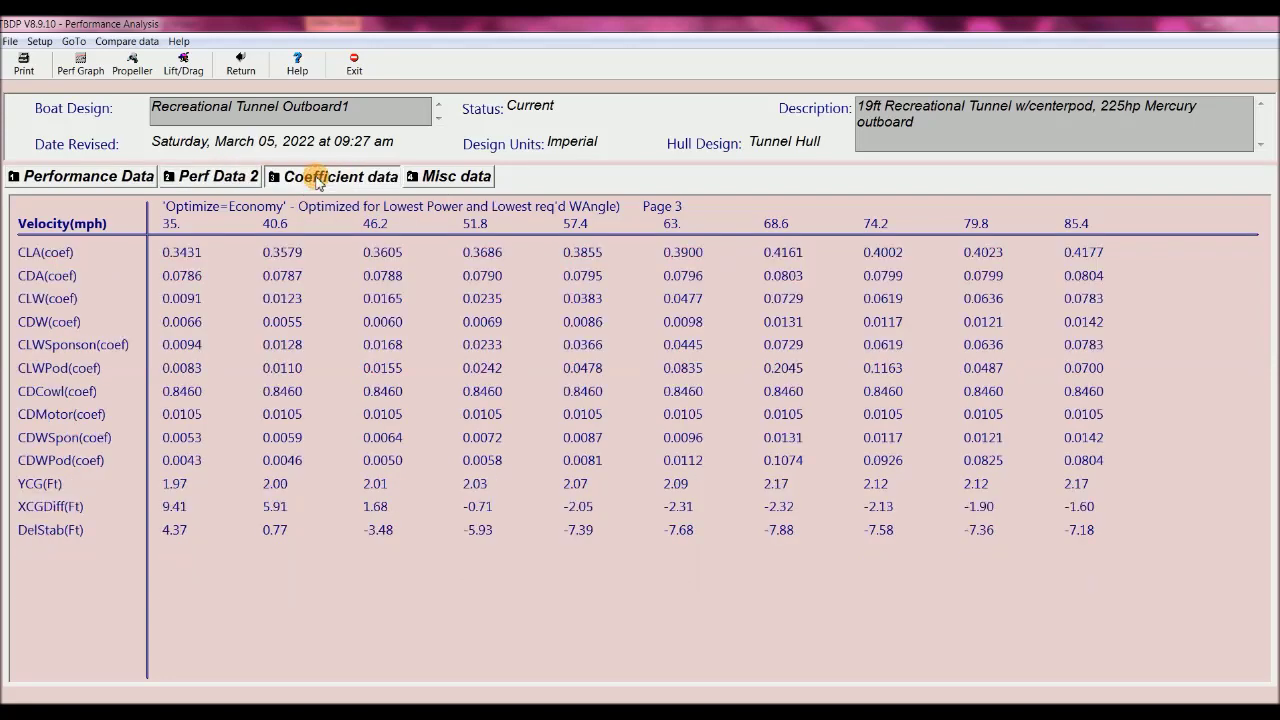
left_click(428, 184)
left_click(80, 63)
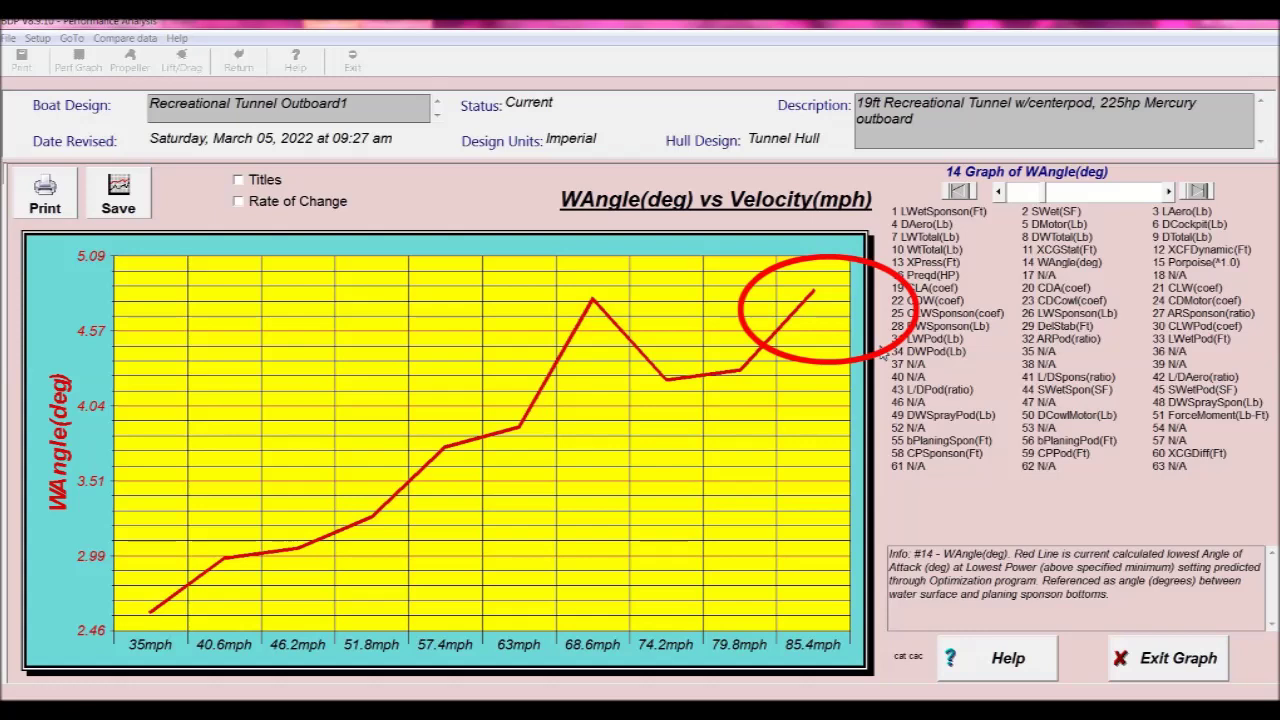
left_click(1165, 192)
- Step through the required horsepower and XCFDynamic graphs to the Porpoise graph
left_click(1165, 192)
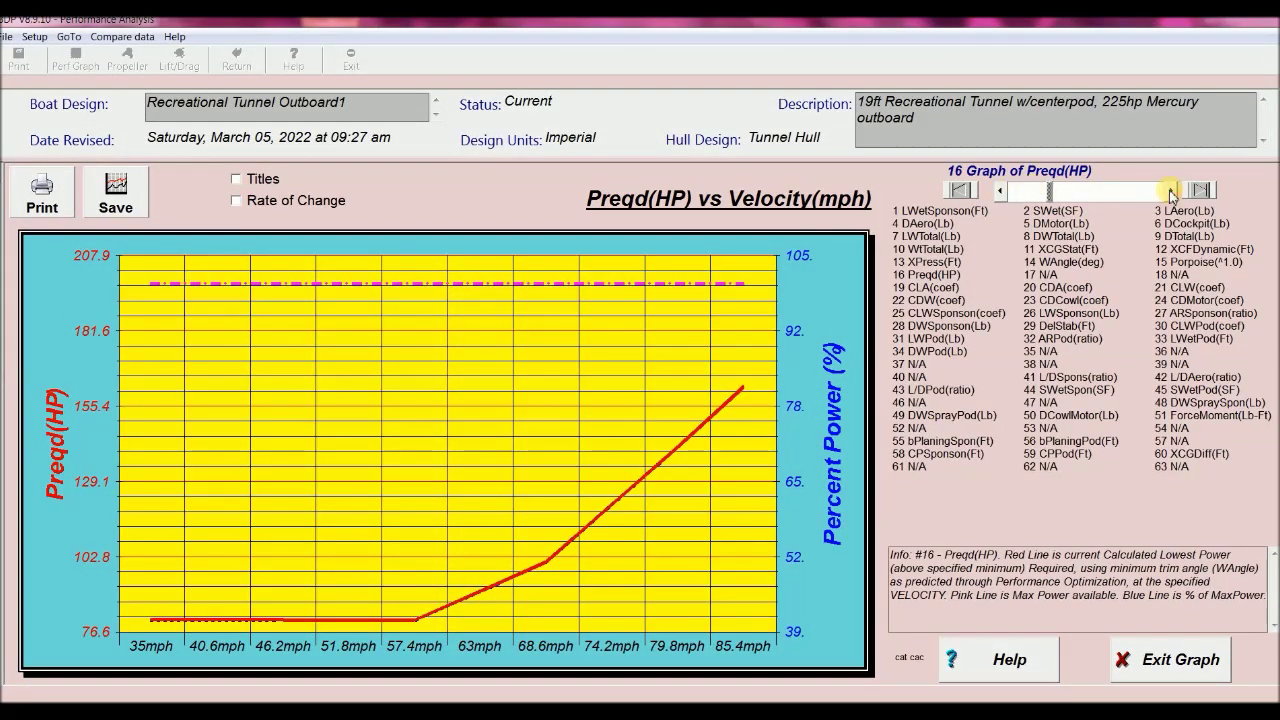
left_click(1172, 195)
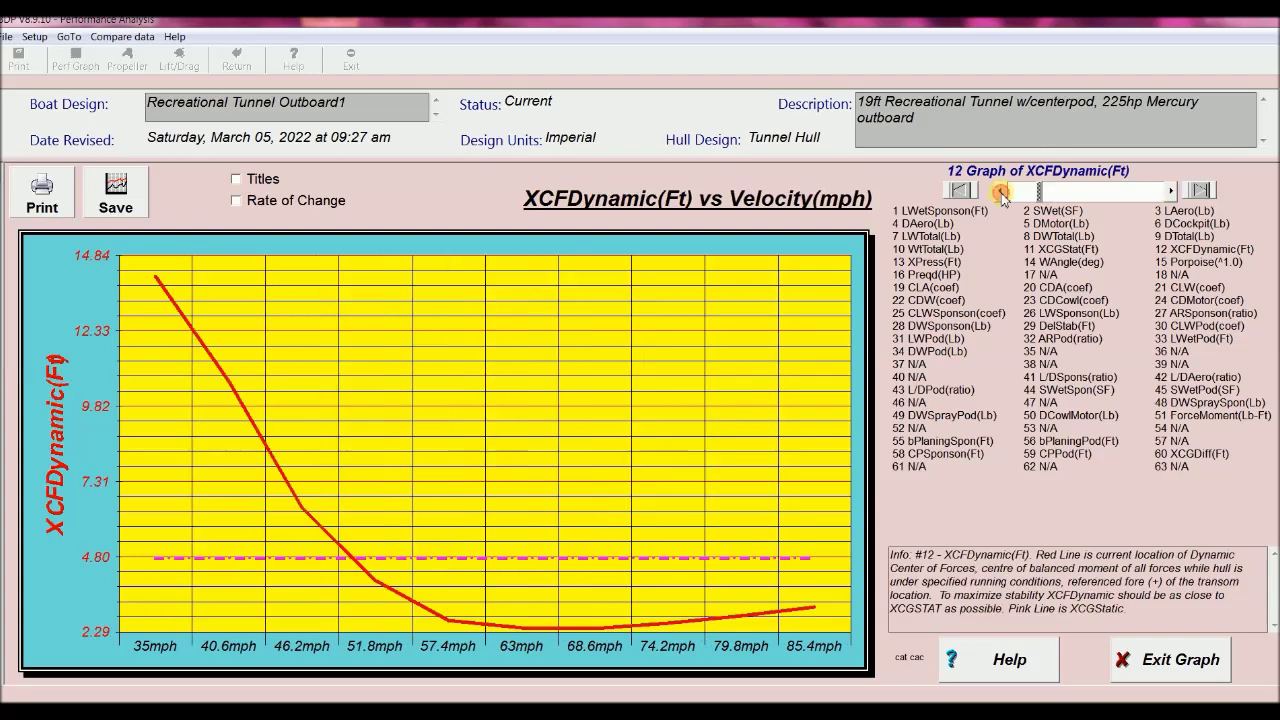
left_click(1172, 195)
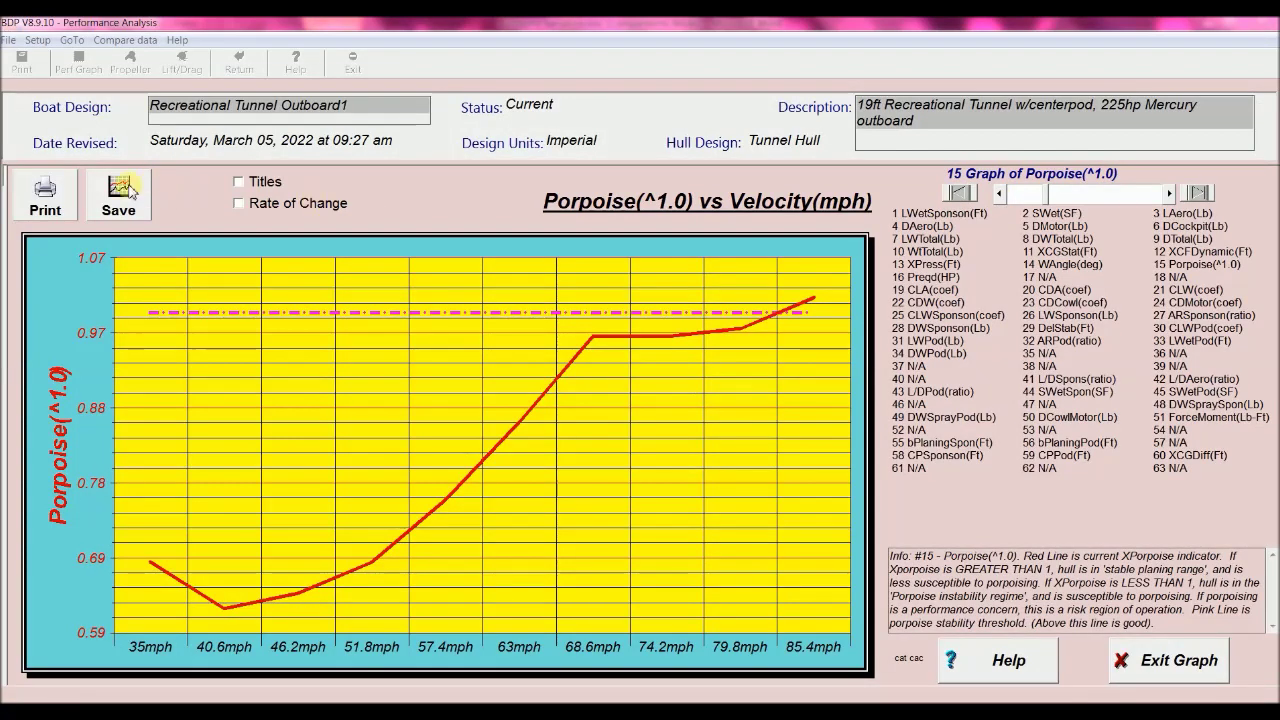
- Save the 40% power results as the comparison baseline and return to the Setup Tuning inputs
left_click(130, 190)
left_click(603, 487)
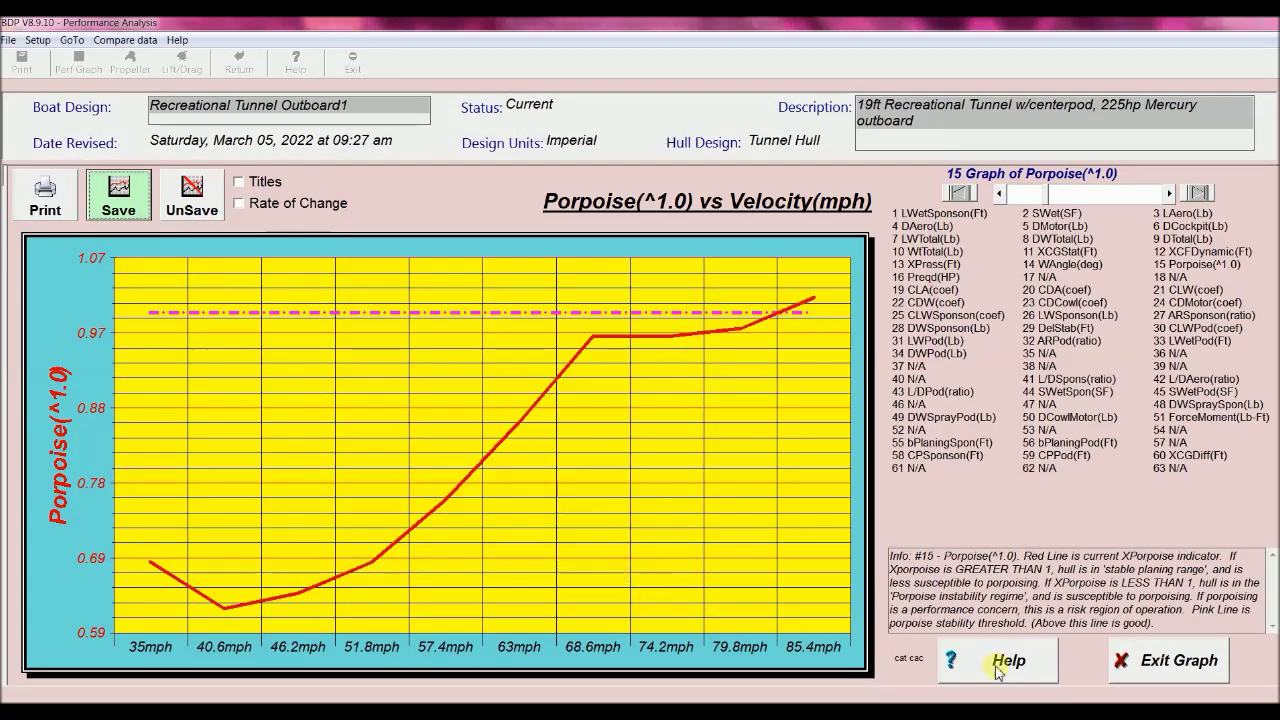
left_click(1150, 660)
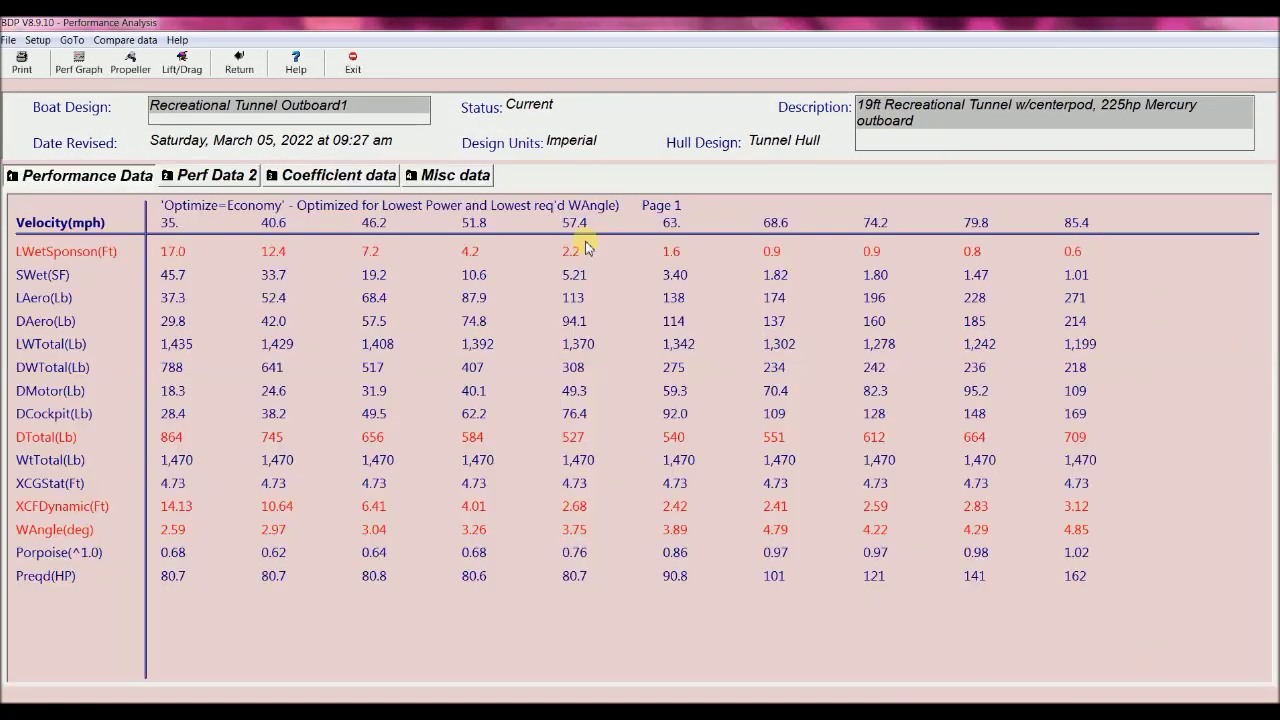
left_click(238, 64)
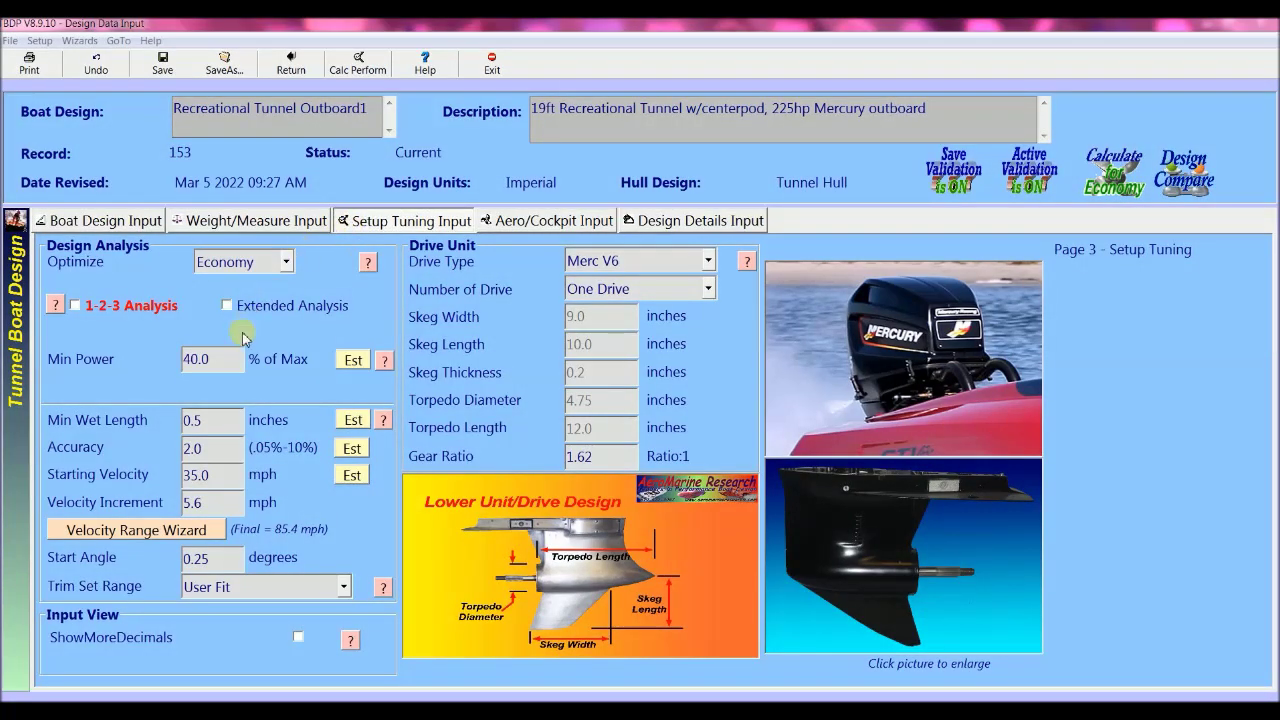
- Change Min Power to 99%, recalculate, and show the detailed Economy performance data
left_click(233, 358)
type("99")
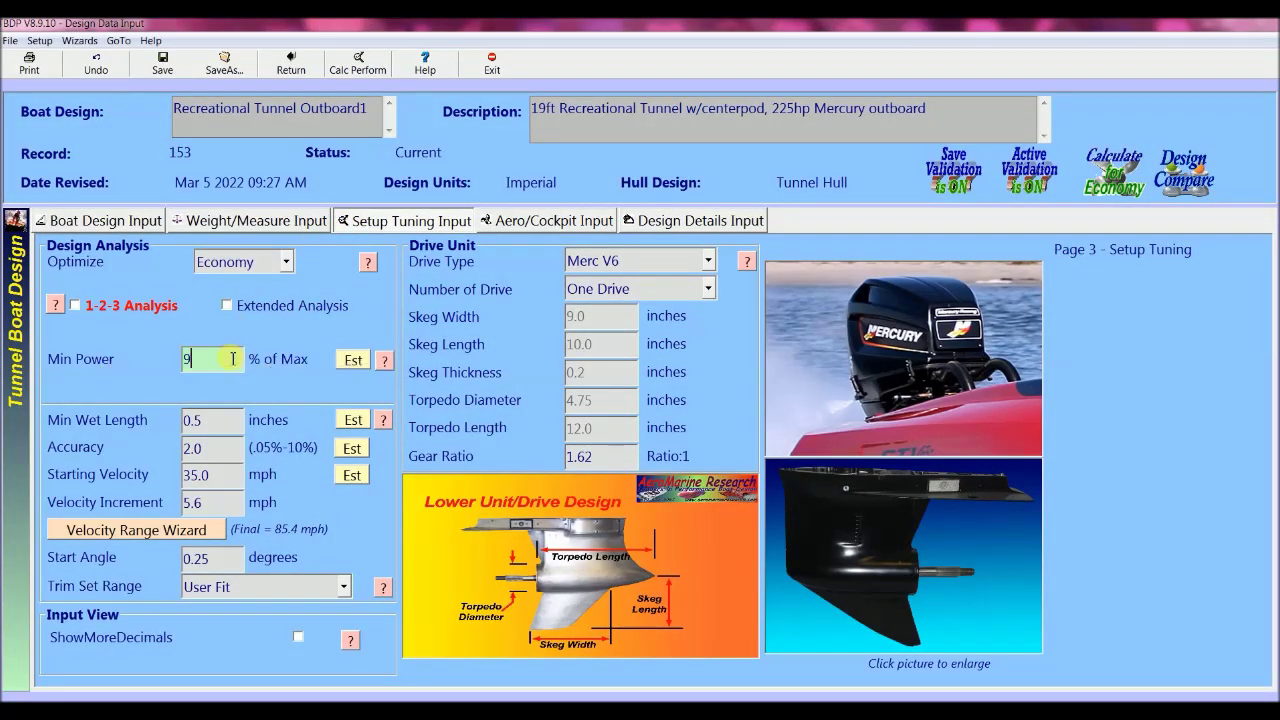
left_click(362, 68)
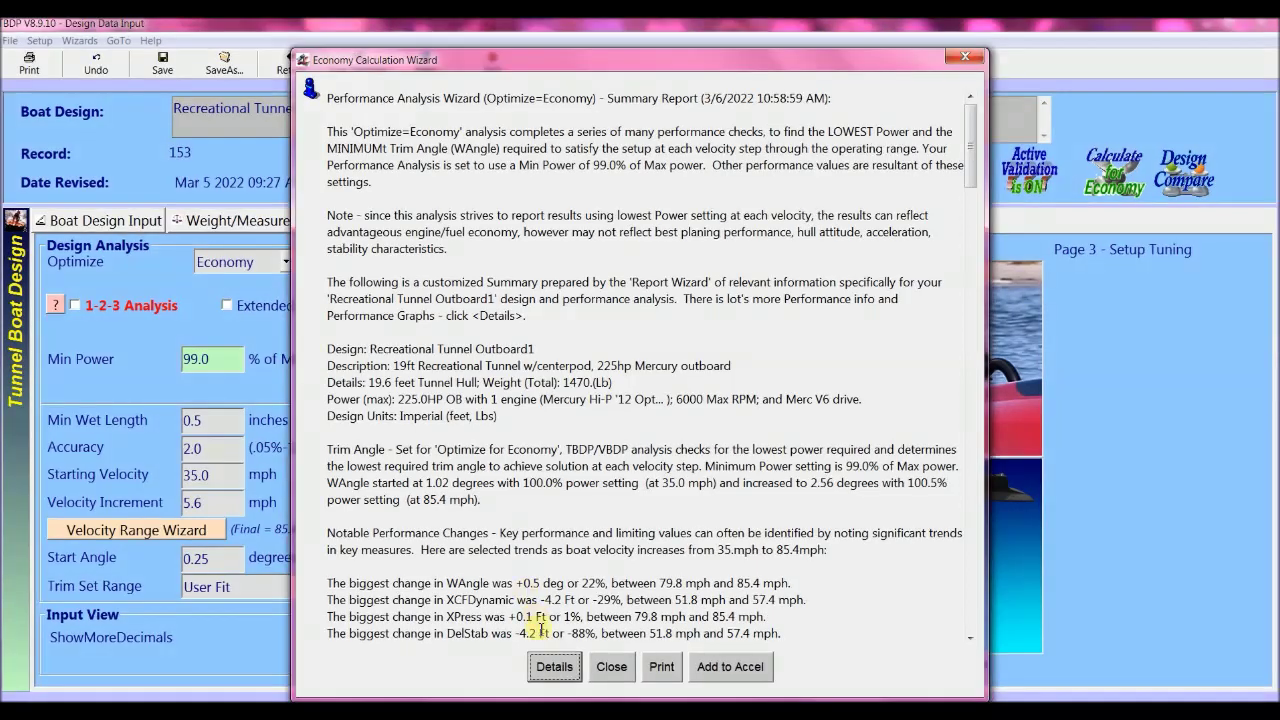
left_click(554, 667)
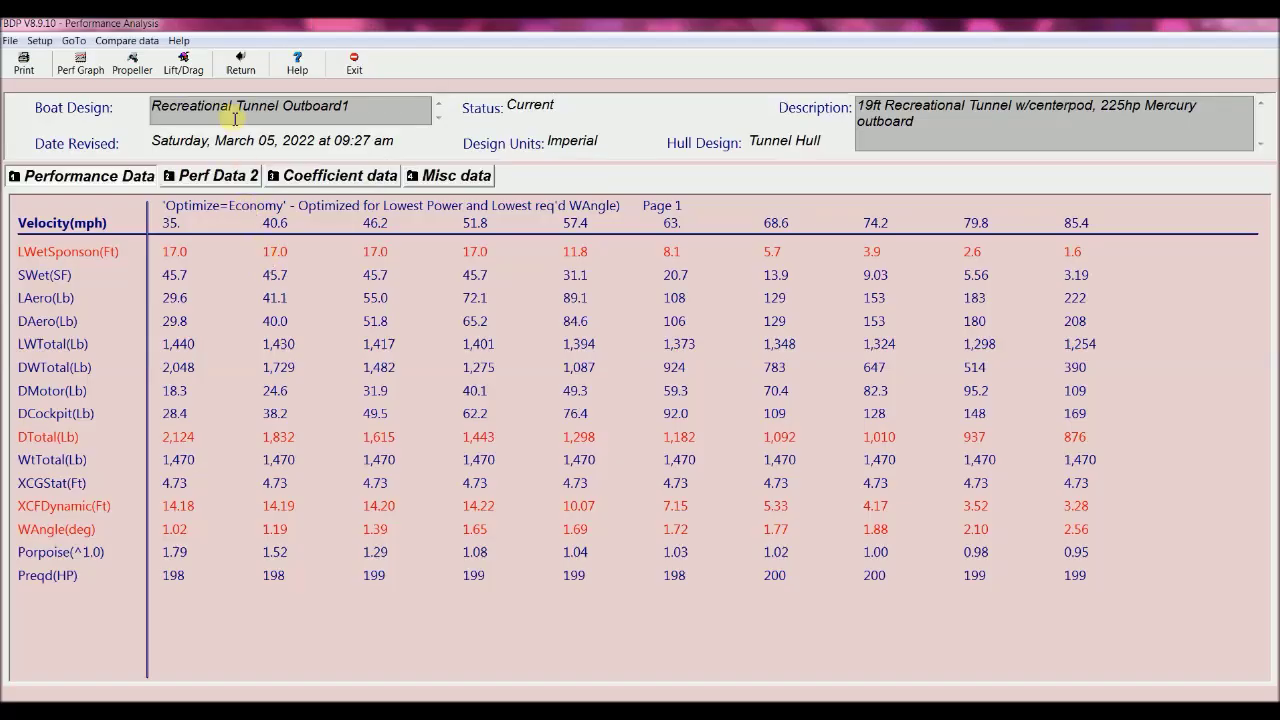
- Compare 99% results with the 40% baseline on the LWetSponson and Porpoise graphs, then exit
left_click(84, 66)
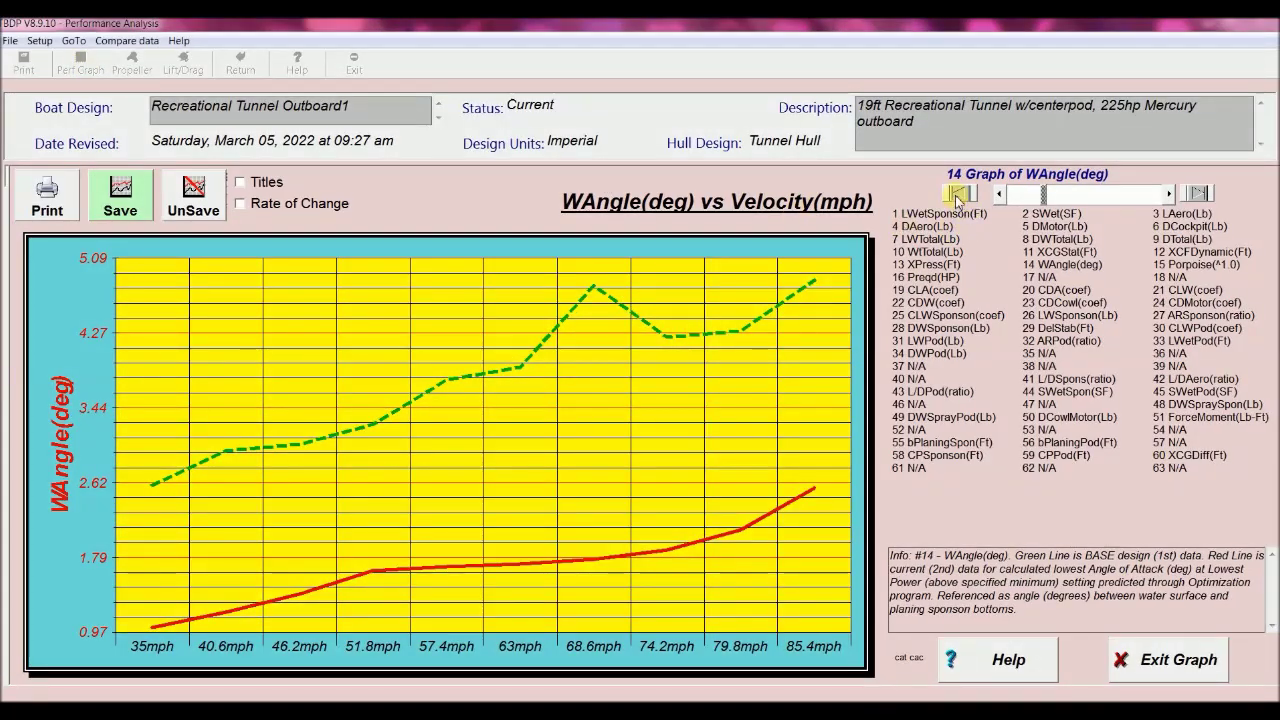
left_click(960, 193)
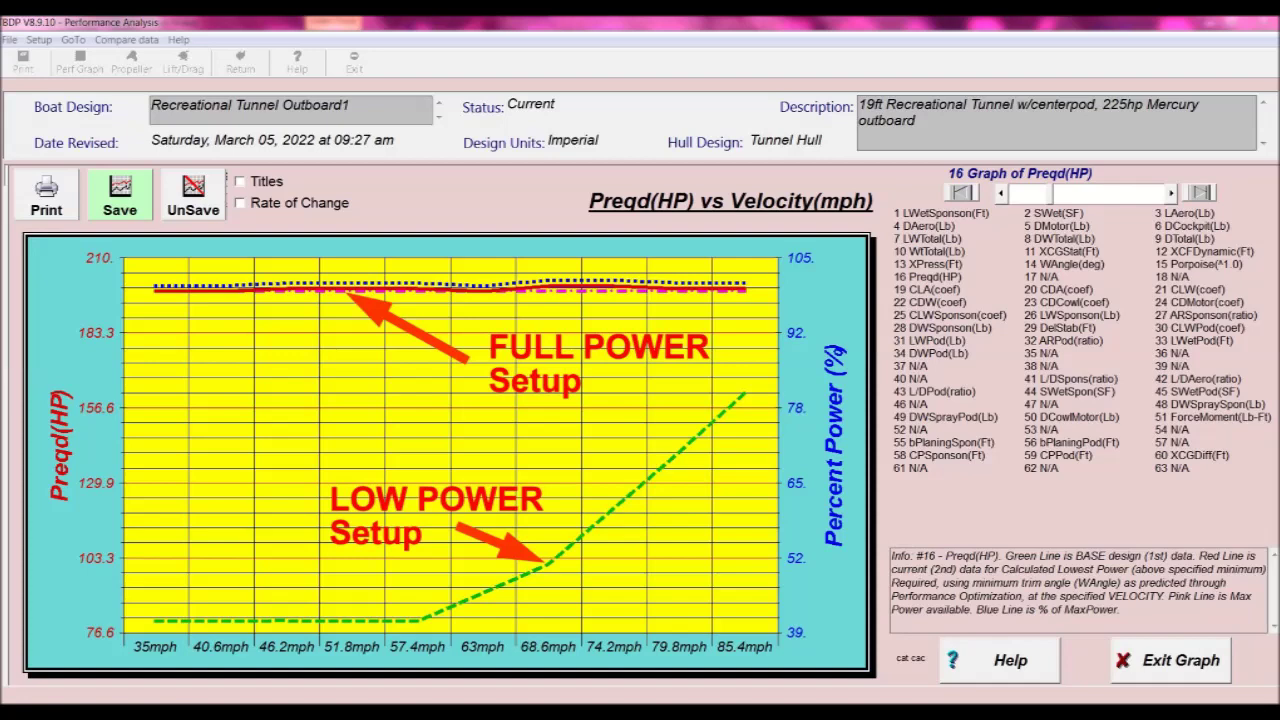
key("Left")
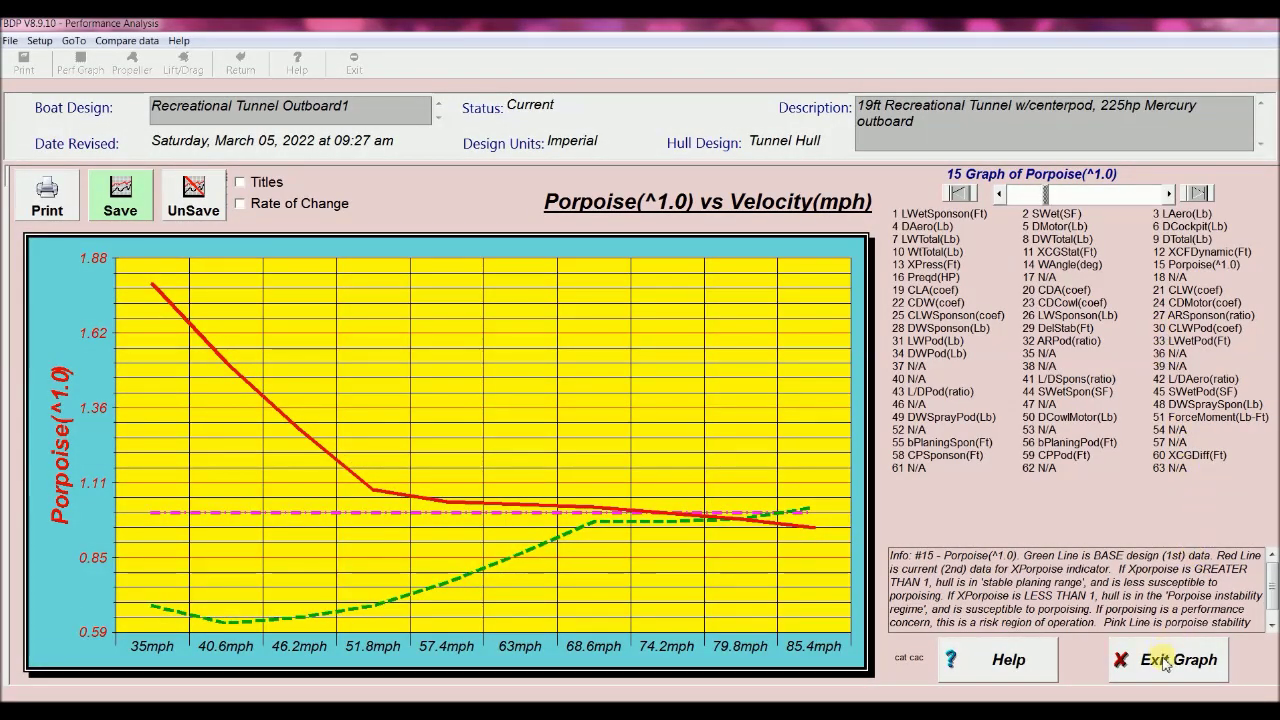
left_click(1165, 664)
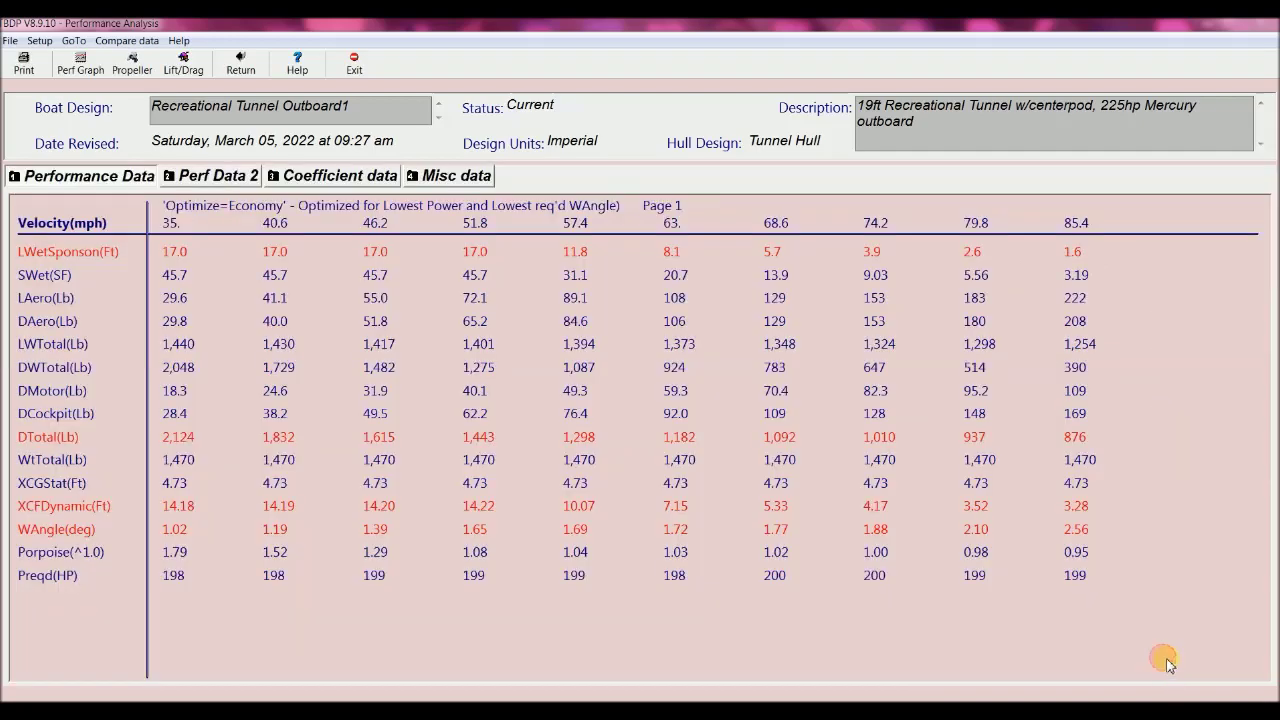
- Go back from Performance Analysis to the design's Setup Tuning inputs
left_click(257, 68)
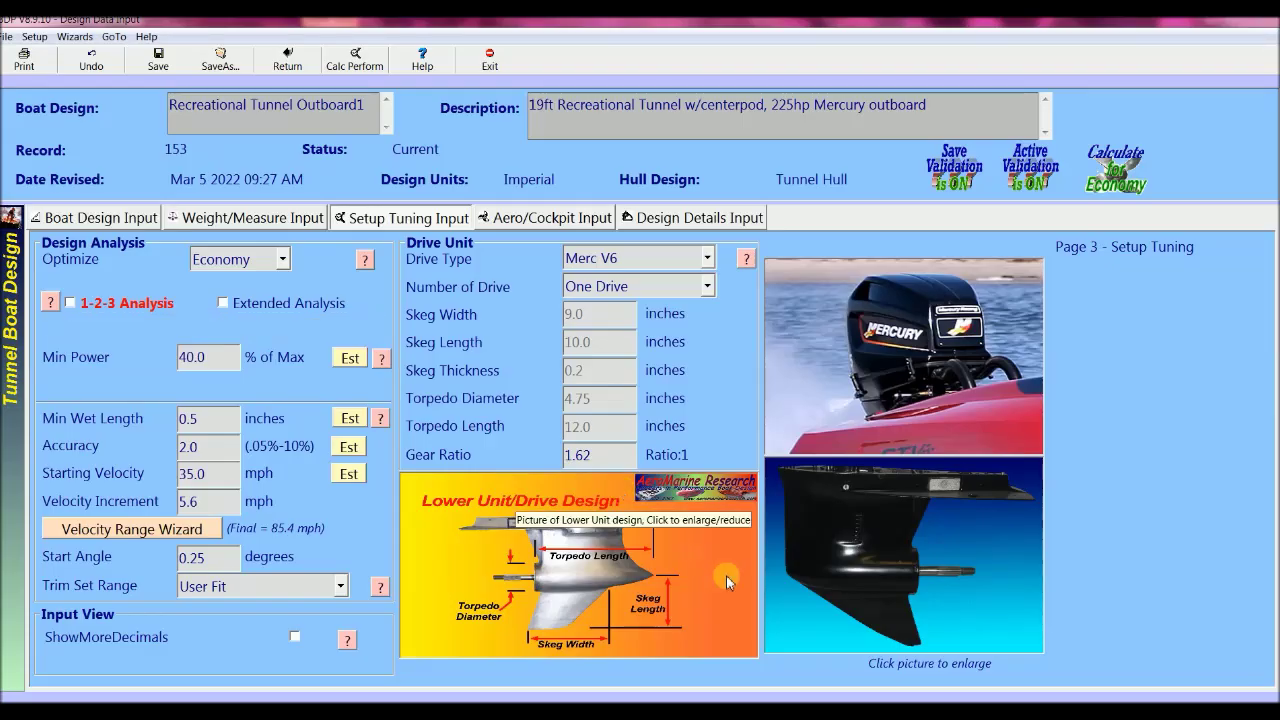